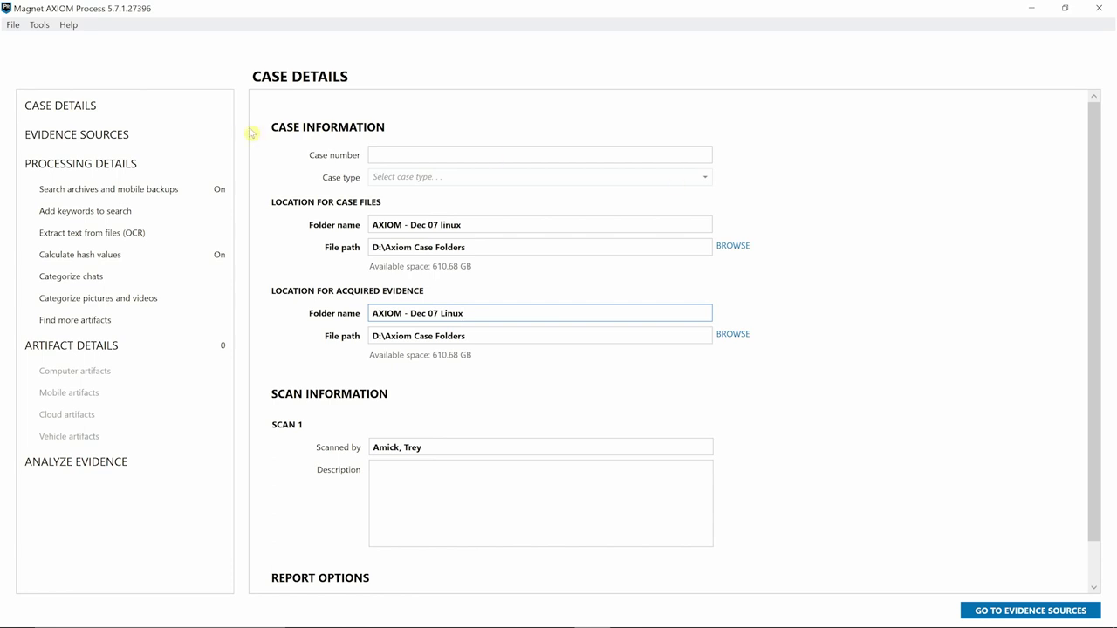
Start a new remote computer agent with the Agent ID dantelinux and Linux as its operating system
{"action": "left_click", "coordinate": [73, 138]}
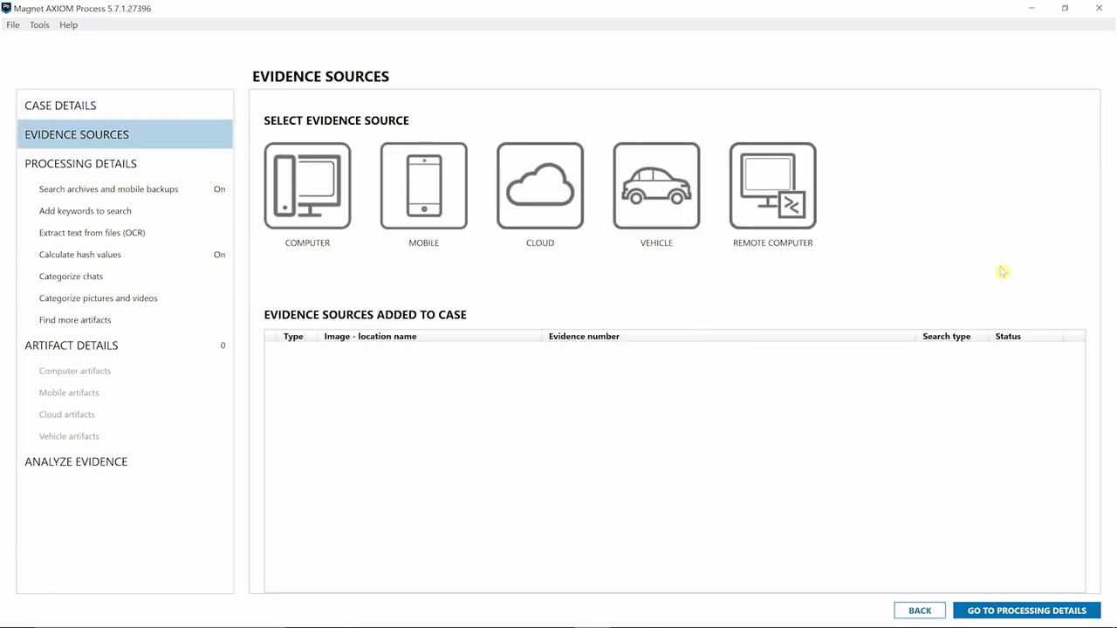
{"action": "left_click", "coordinate": [799, 196]}
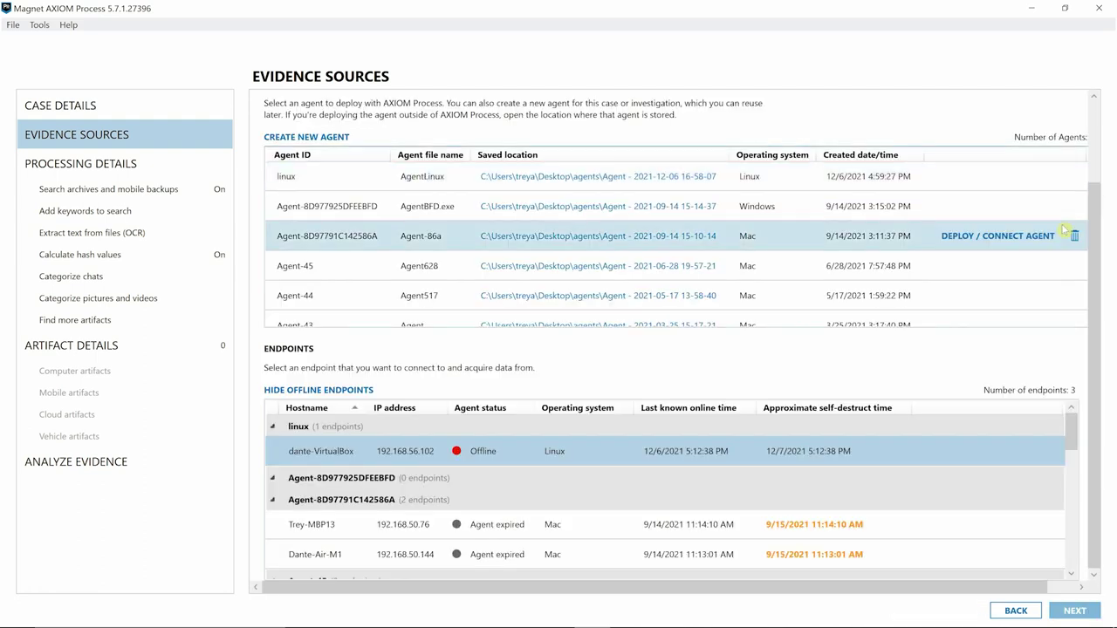
{"action": "left_click_drag", "start_coordinate": [1093, 231], "coordinate": [1105, 137]}
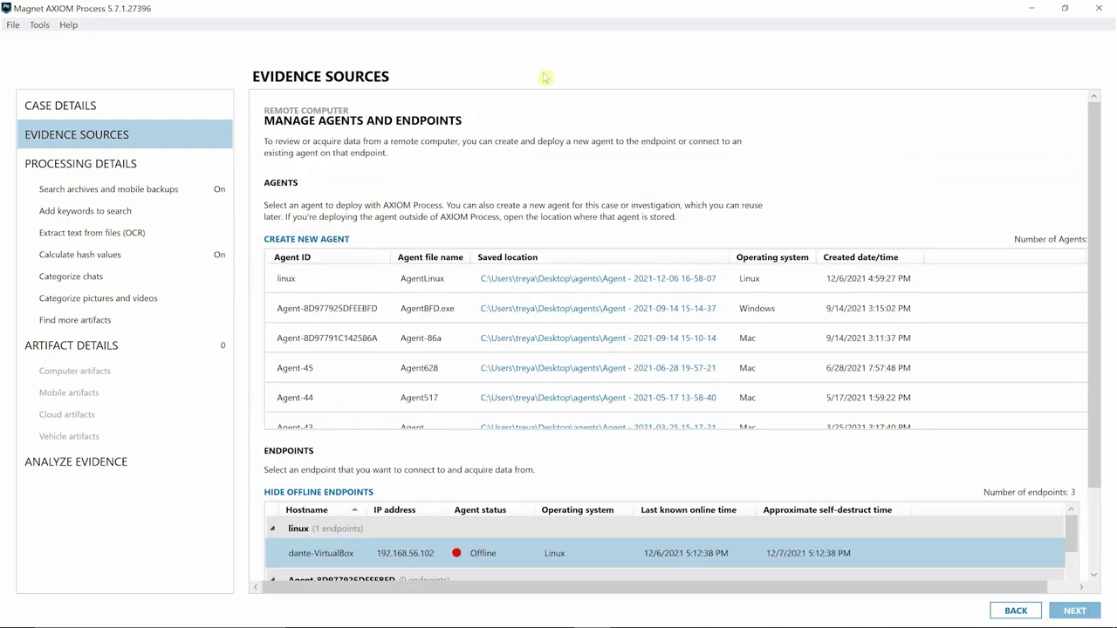
{"action": "left_click", "coordinate": [313, 240]}
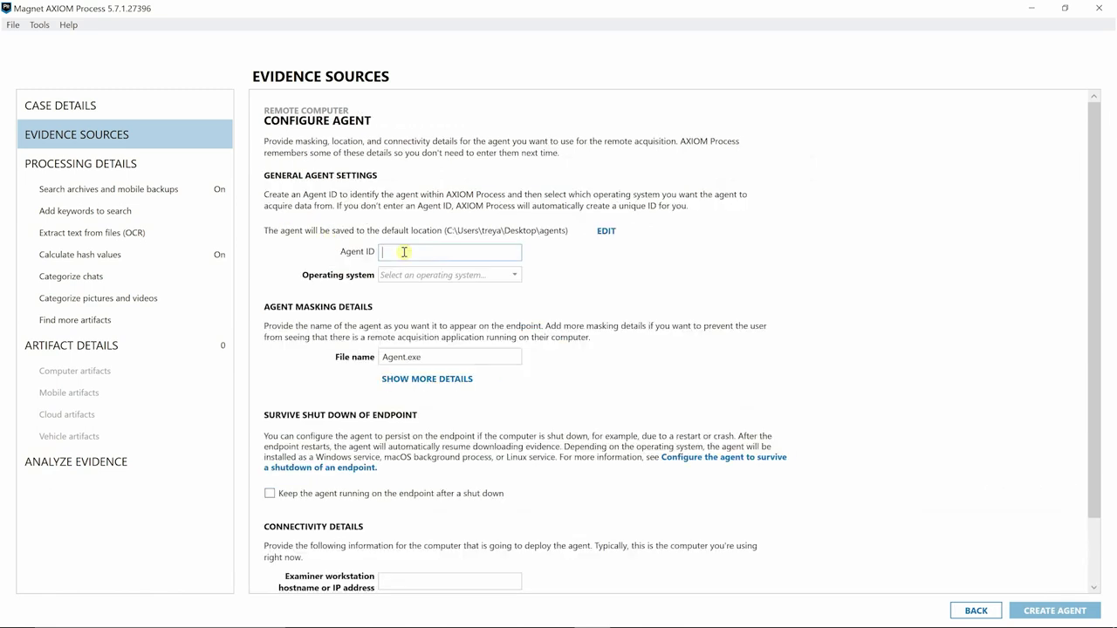
{"action": "type", "text": "dantelinux"}
{"action": "left_click", "coordinate": [504, 275]}
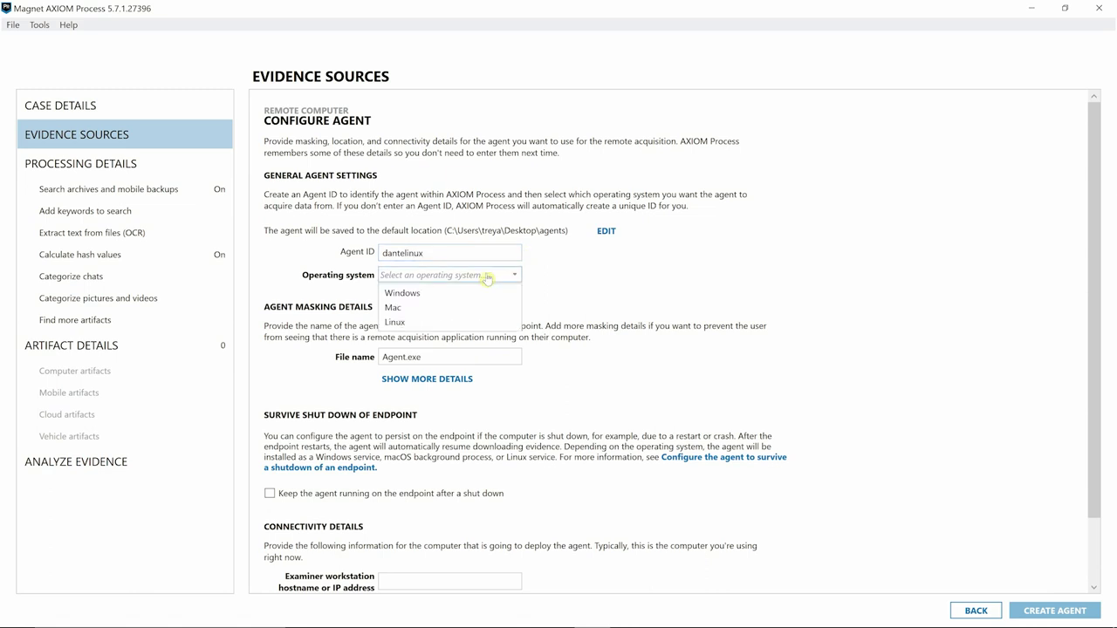
{"action": "left_click", "coordinate": [397, 322]}
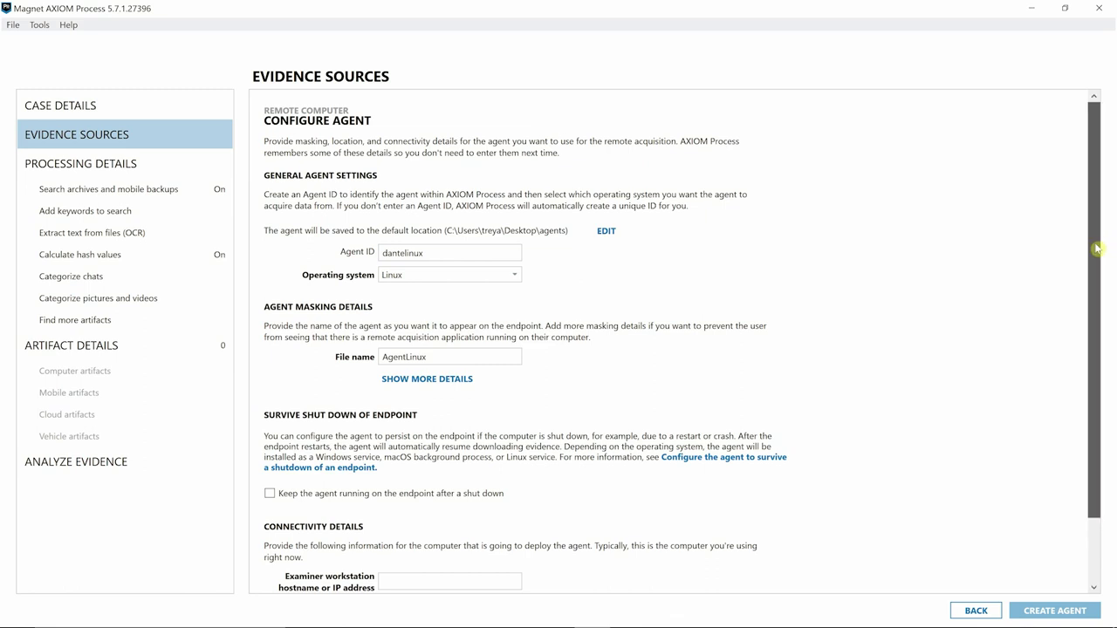
Set the examiner workstation address to 192.168.56.1 and the port to 4321, and create the agent
{"action": "left_click_drag", "start_coordinate": [1105, 237], "coordinate": [1073, 322]}
{"action": "left_click", "coordinate": [456, 509]}
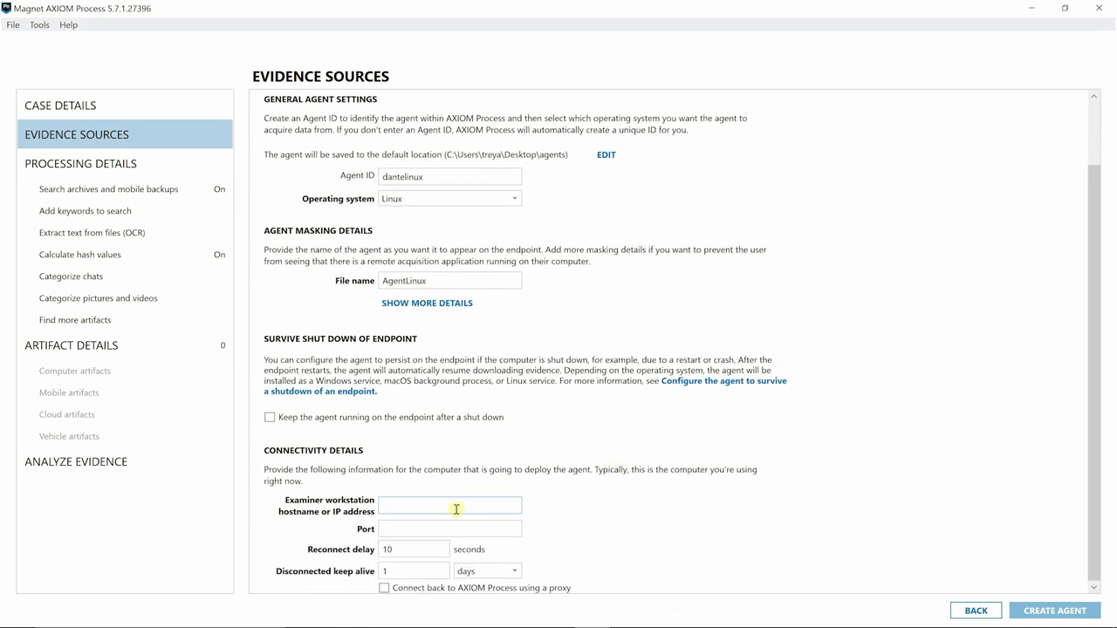
{"action": "type", "text": "192.168.56.1"}
{"action": "left_click", "coordinate": [409, 525]}
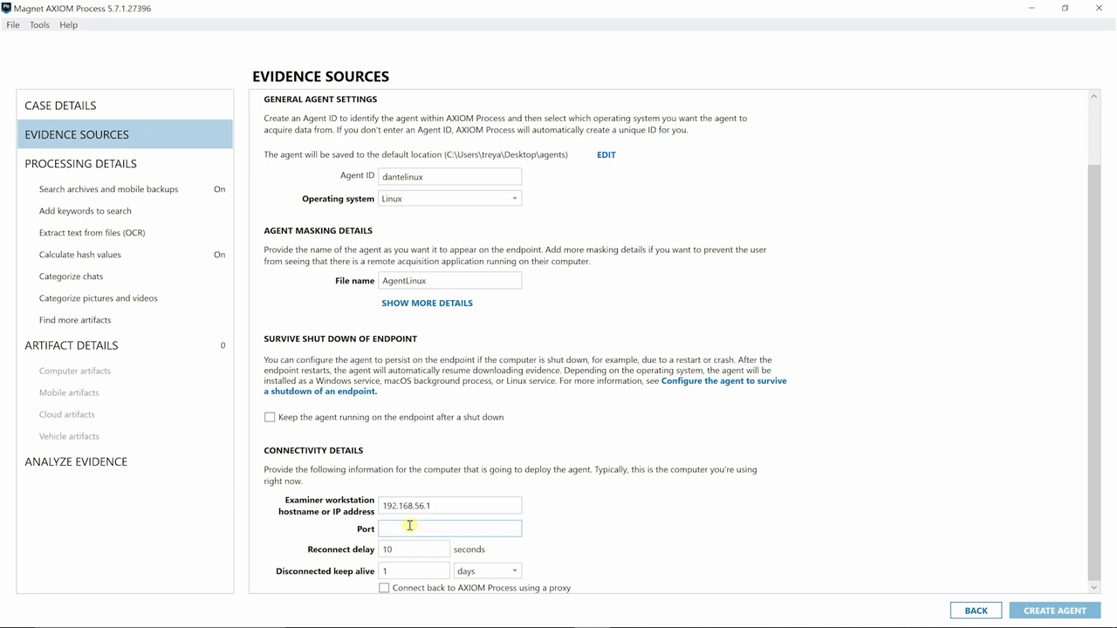
{"action": "type", "text": "4321"}
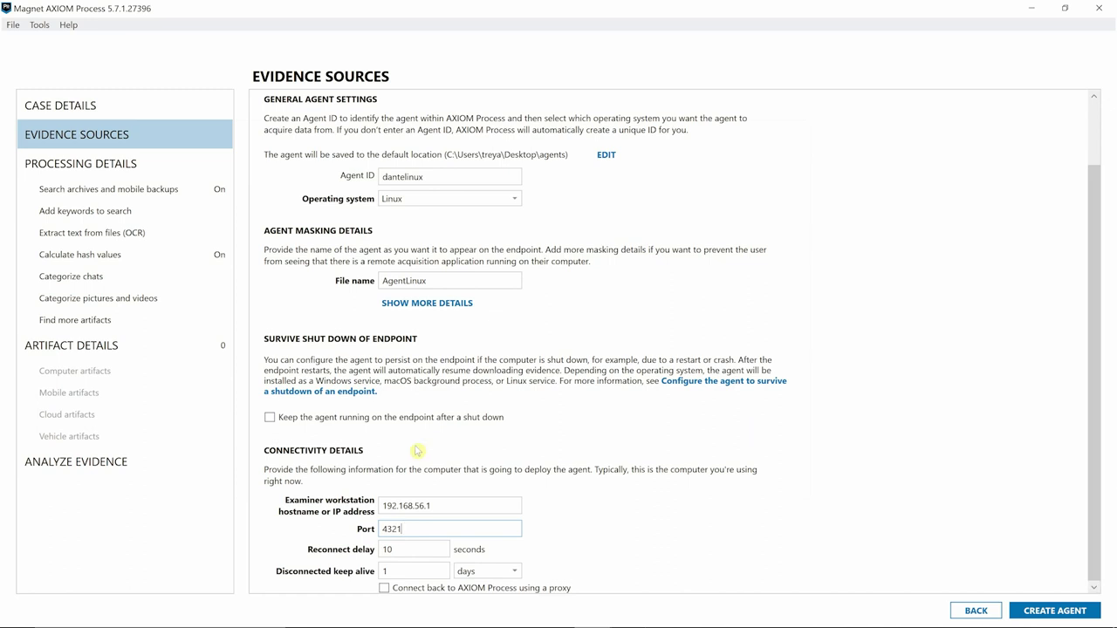
{"action": "left_click", "coordinate": [1037, 611]}
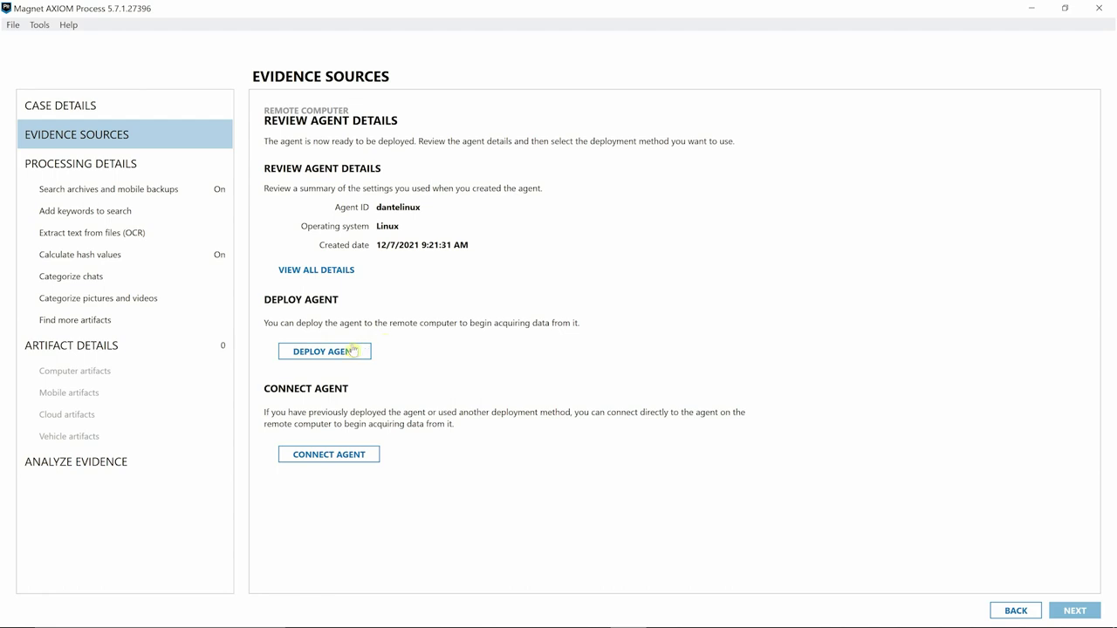
Deploy the agent to remote computer 192.168.56.102 with the account user name and password, using /tmp/ as the agent location
{"action": "left_click", "coordinate": [348, 353]}
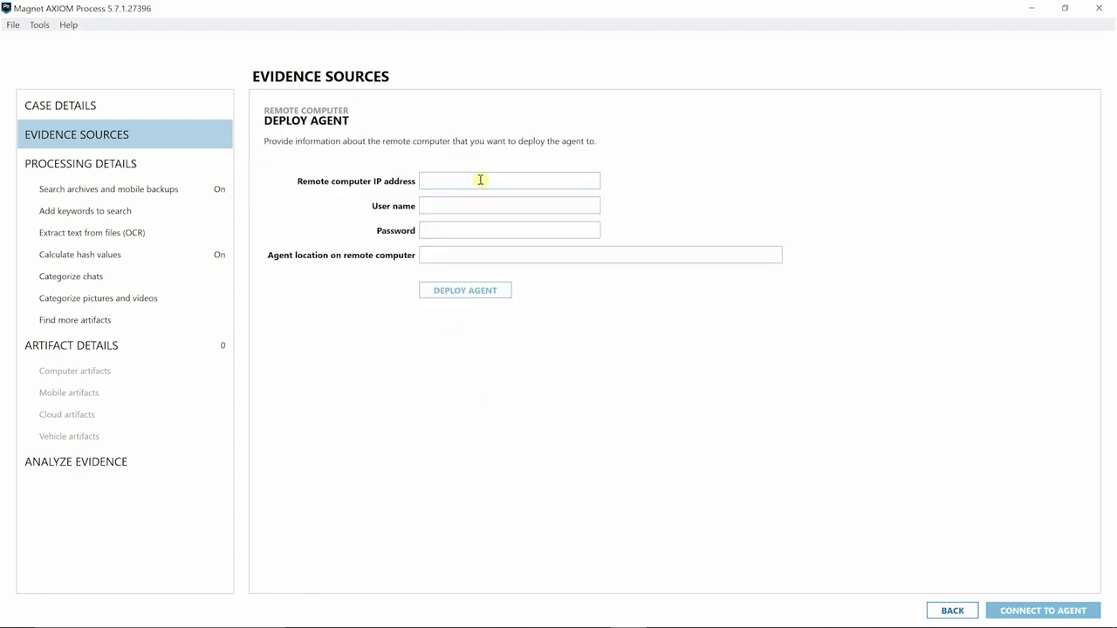
{"action": "type", "text": "192.168.56.102"}
{"action": "key", "text": "Tab"}
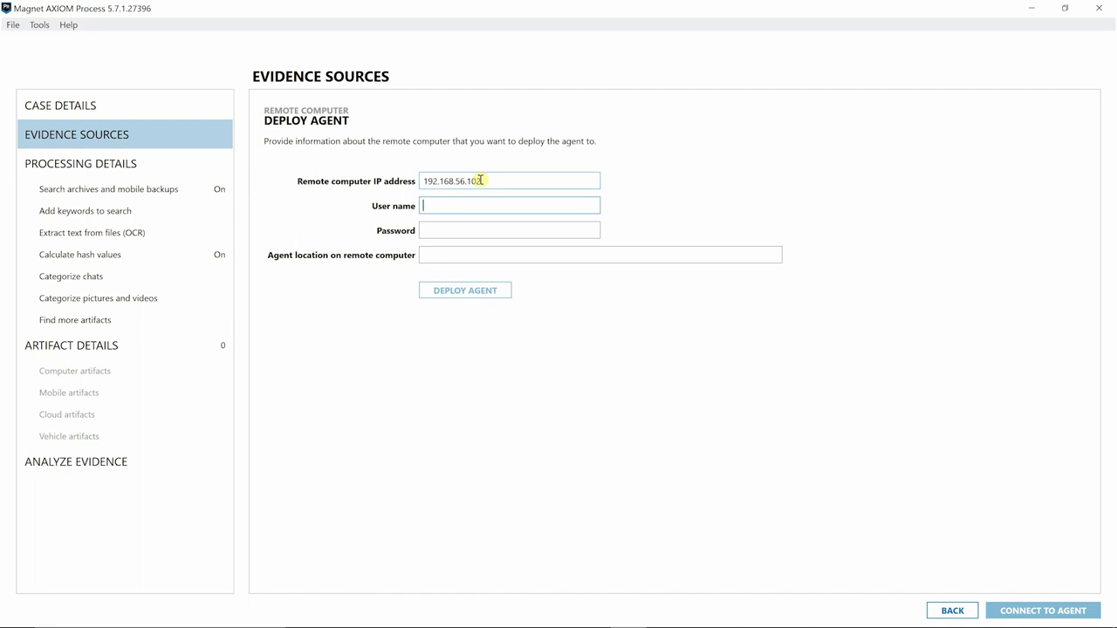
{"action": "type", "text": "dante"}
{"action": "key", "text": "Tab"}
{"action": "type", "text": "•"}
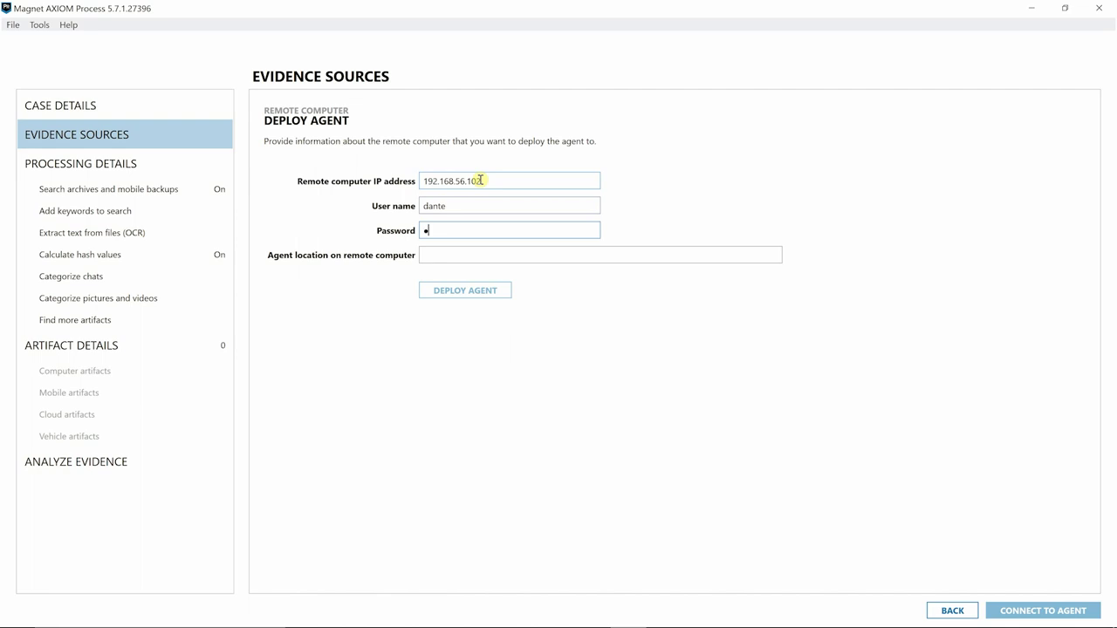
{"action": "type", "text": "••••••••••••••"}
{"action": "key", "text": "Tab"}
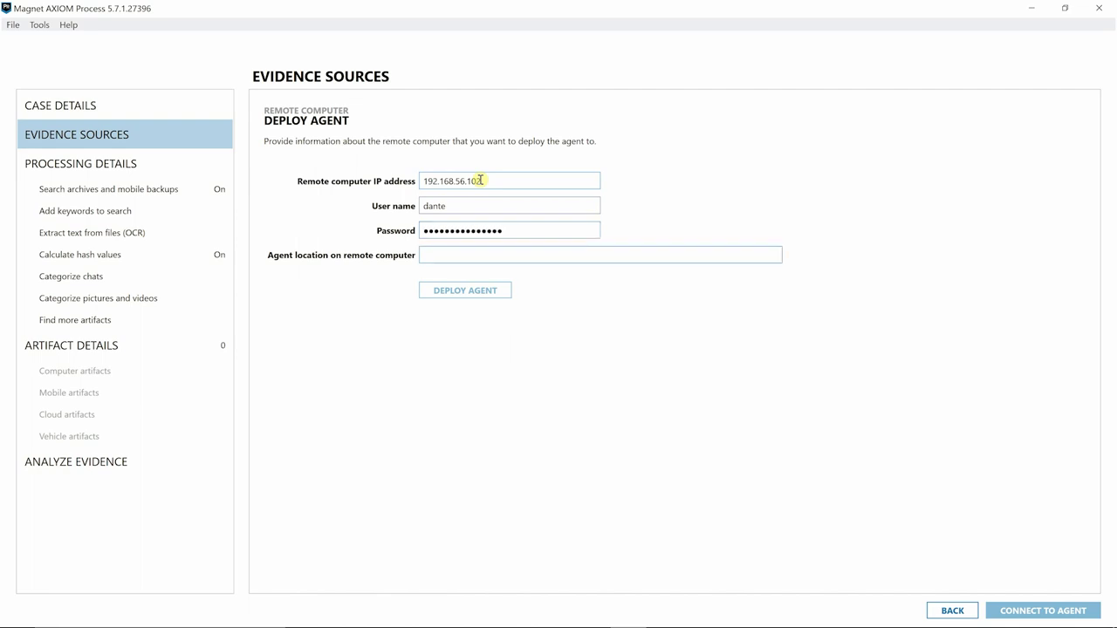
{"action": "type", "text": "/tmp/"}
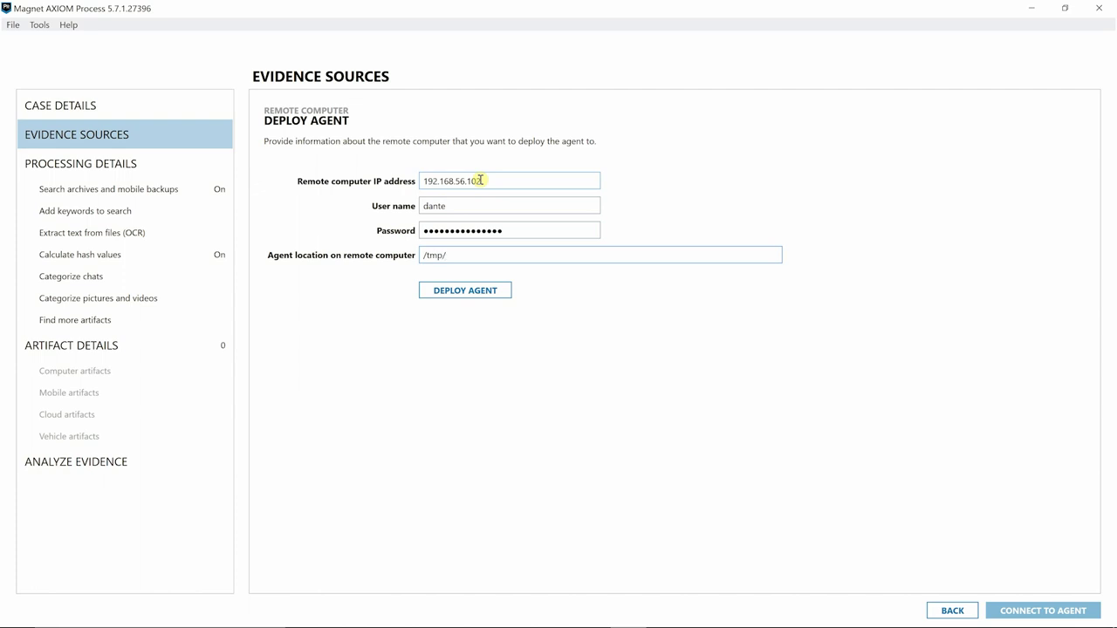
{"action": "left_click", "coordinate": [465, 290]}
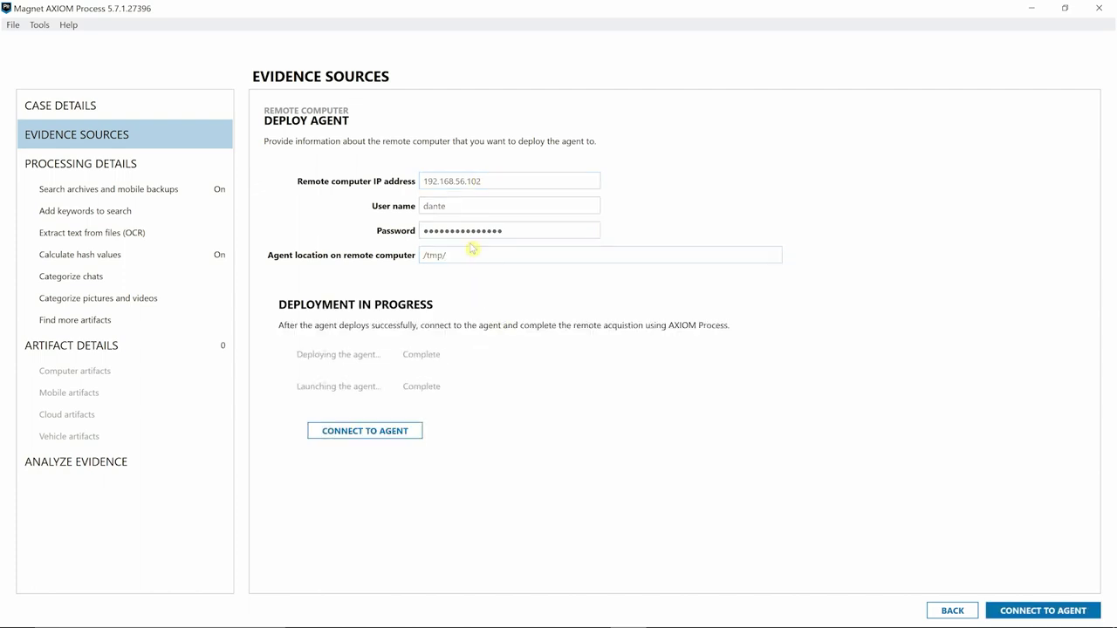
Connect to the deployed agent on the dante-VirtualBox endpoint
{"action": "left_click", "coordinate": [397, 436]}
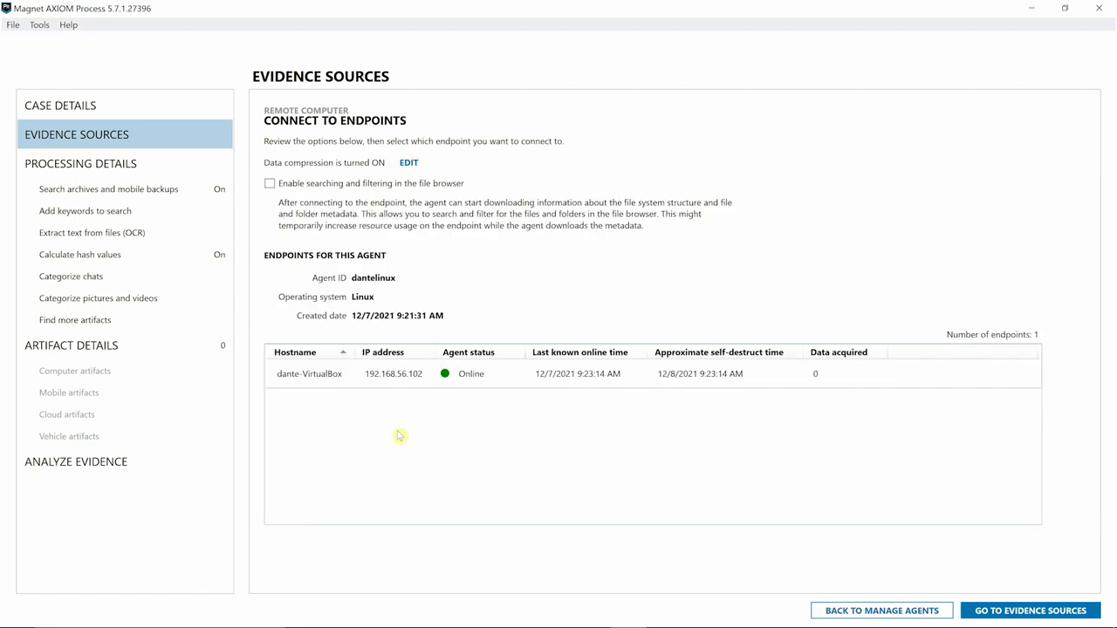
{"action": "left_click", "coordinate": [278, 385]}
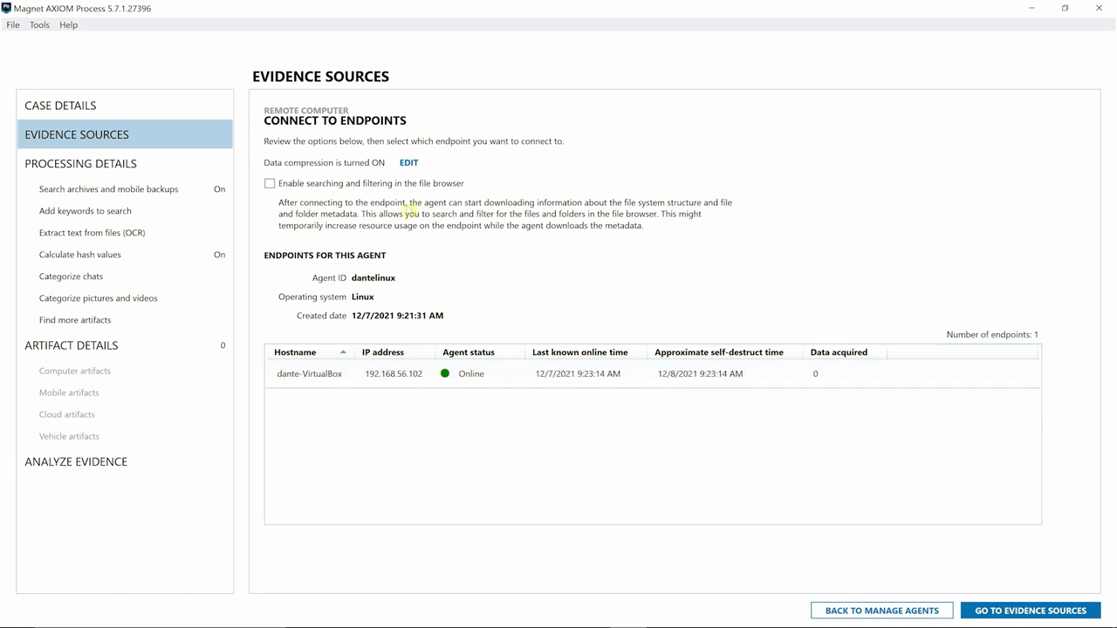
{"action": "left_click", "coordinate": [1017, 611]}
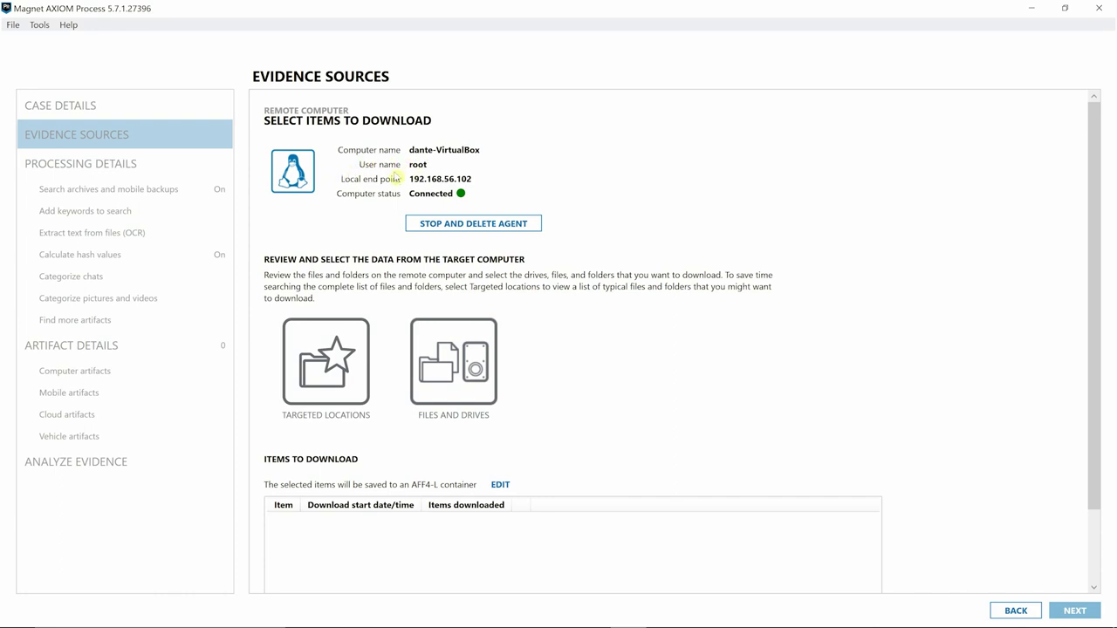
Download the targeted locations Bash history, Recent files, SSH Files, Startup Items, System Files, System logs and Trash
{"action": "left_click", "coordinate": [345, 349]}
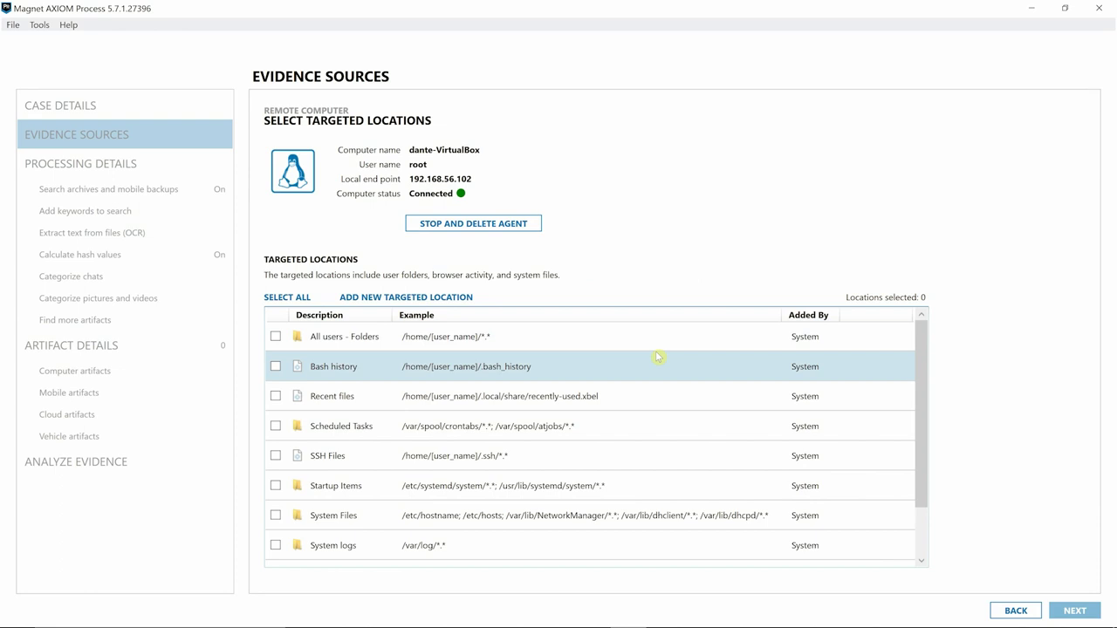
{"action": "left_click", "coordinate": [276, 367]}
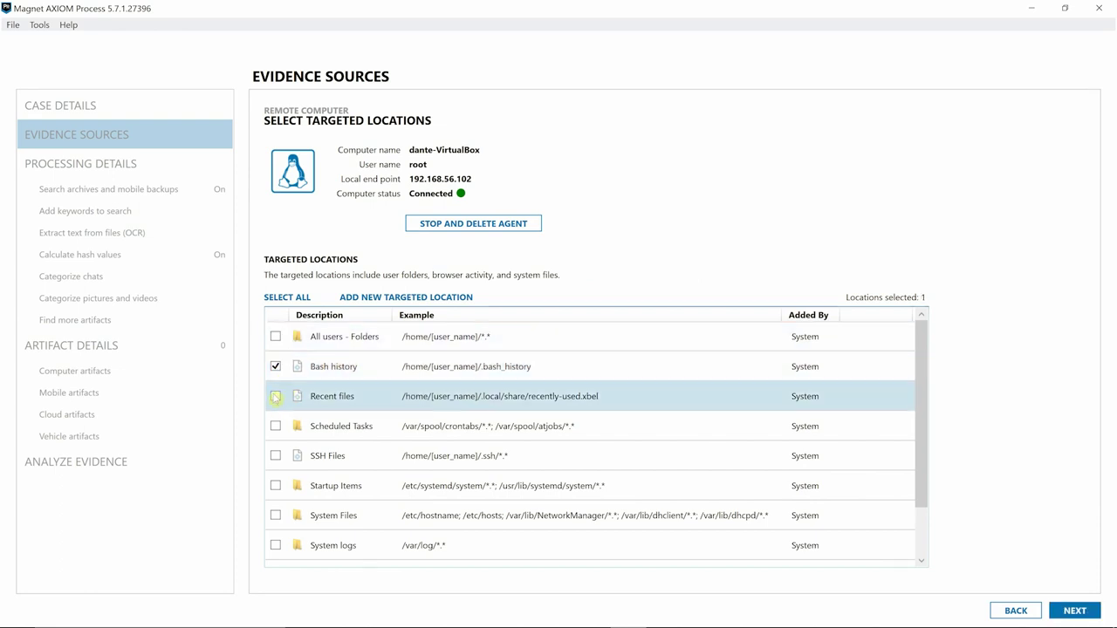
{"action": "left_click", "coordinate": [276, 455]}
{"action": "left_click", "coordinate": [275, 486]}
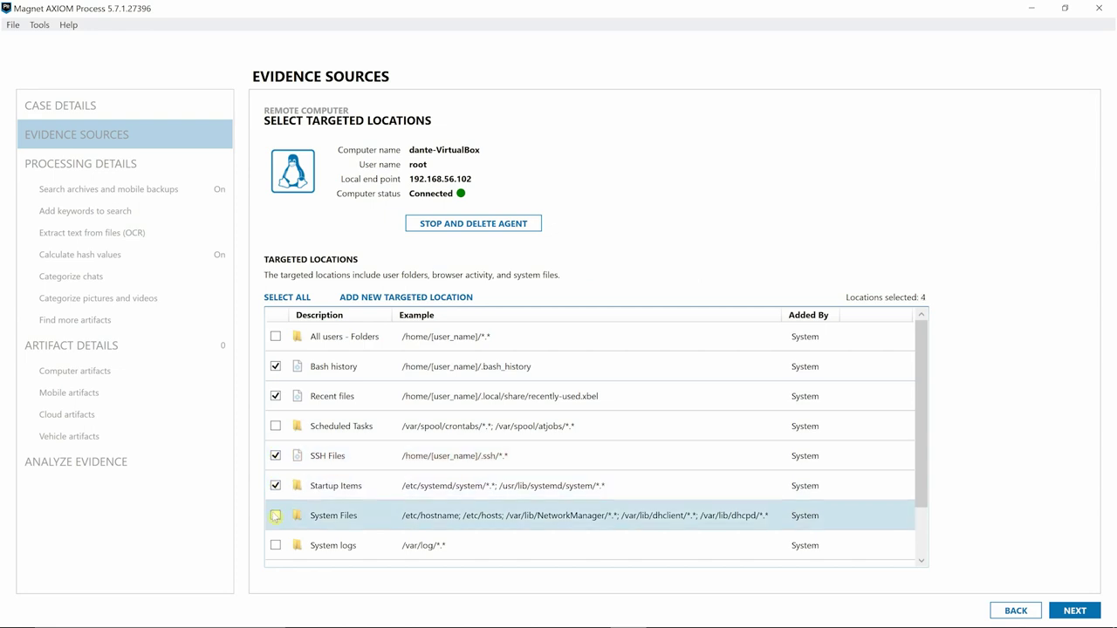
{"action": "left_click", "coordinate": [275, 516]}
{"action": "left_click", "coordinate": [276, 545]}
{"action": "scroll", "coordinate": [794, 511], "scroll_direction": "down", "scroll_amount": 1}
{"action": "left_click", "coordinate": [275, 516]}
{"action": "left_click", "coordinate": [1073, 609]}
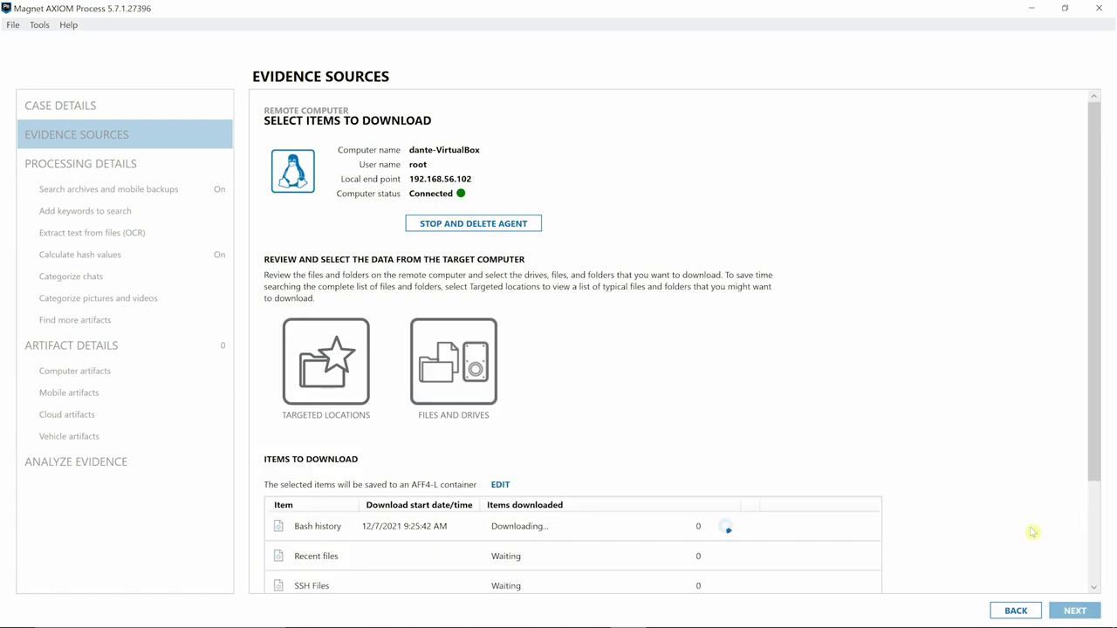
Browse the remote computer's files and drives, then return to the items to download without selecting any
{"action": "left_click", "coordinate": [454, 361]}
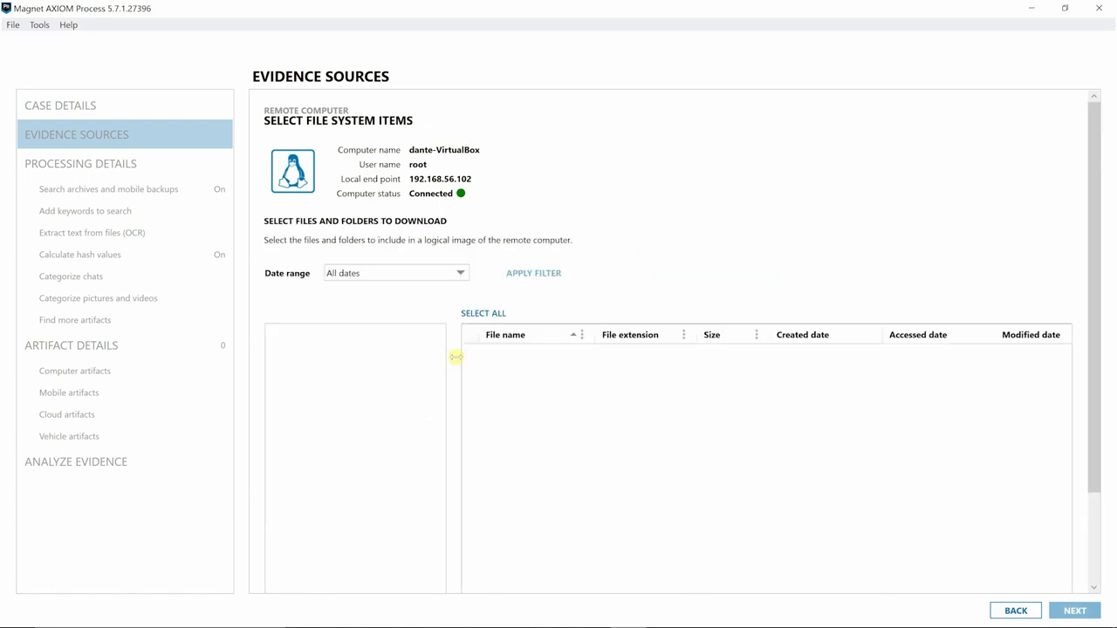
{"action": "scroll", "coordinate": [427, 301], "scroll_direction": "down", "scroll_amount": 2}
{"action": "scroll", "coordinate": [428, 332], "scroll_direction": "down", "scroll_amount": 5}
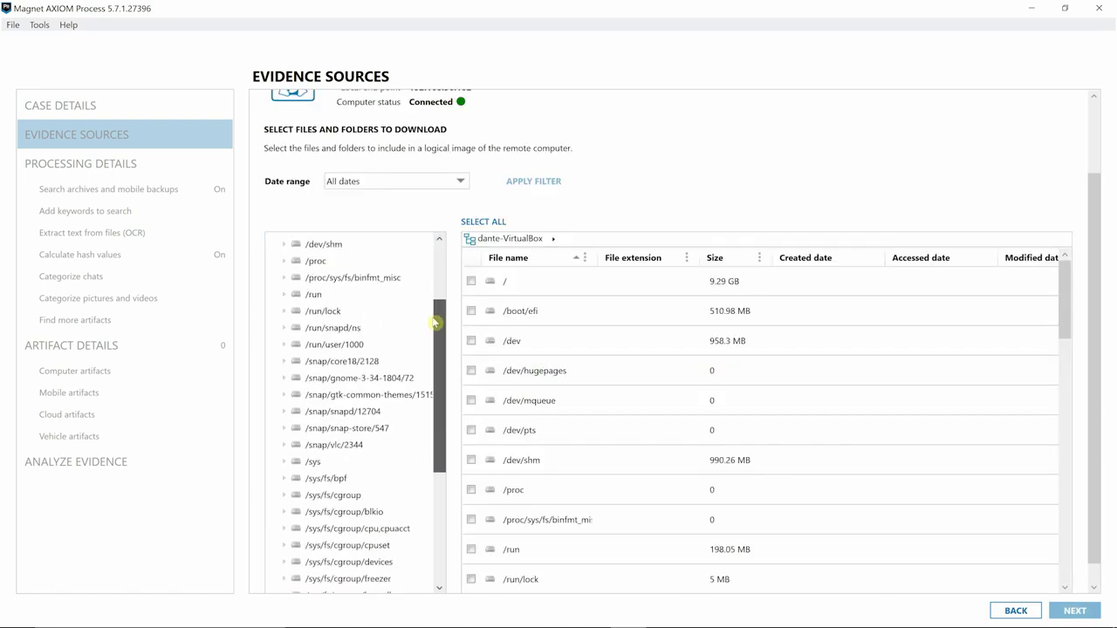
{"action": "scroll", "coordinate": [432, 379], "scroll_direction": "down", "scroll_amount": 2}
{"action": "scroll", "coordinate": [427, 399], "scroll_direction": "up", "scroll_amount": 8}
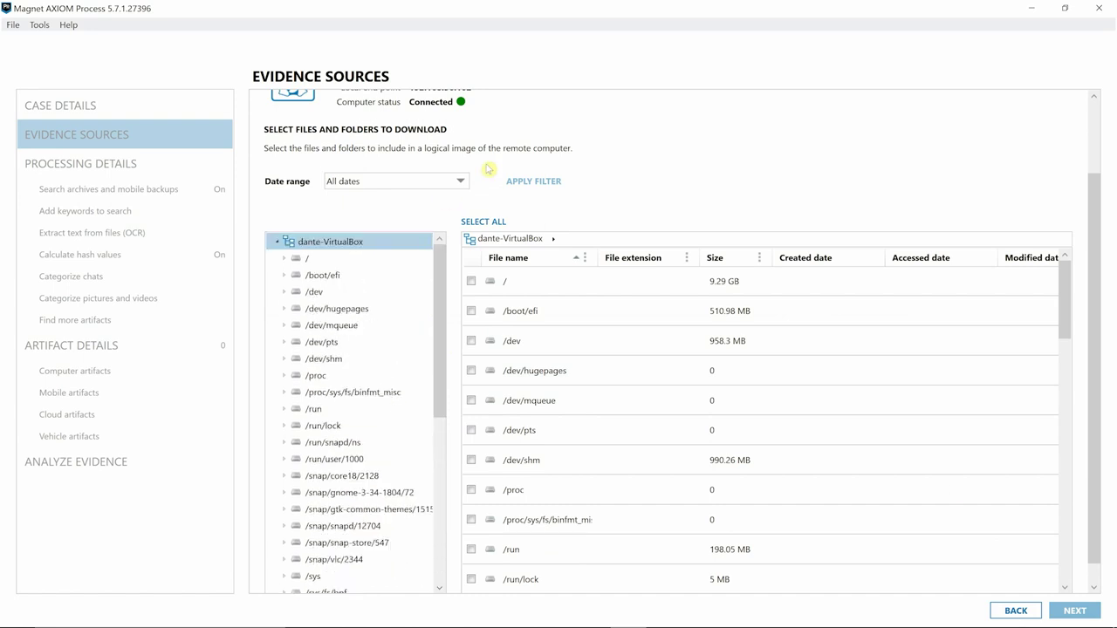
{"action": "left_click", "coordinate": [1011, 611]}
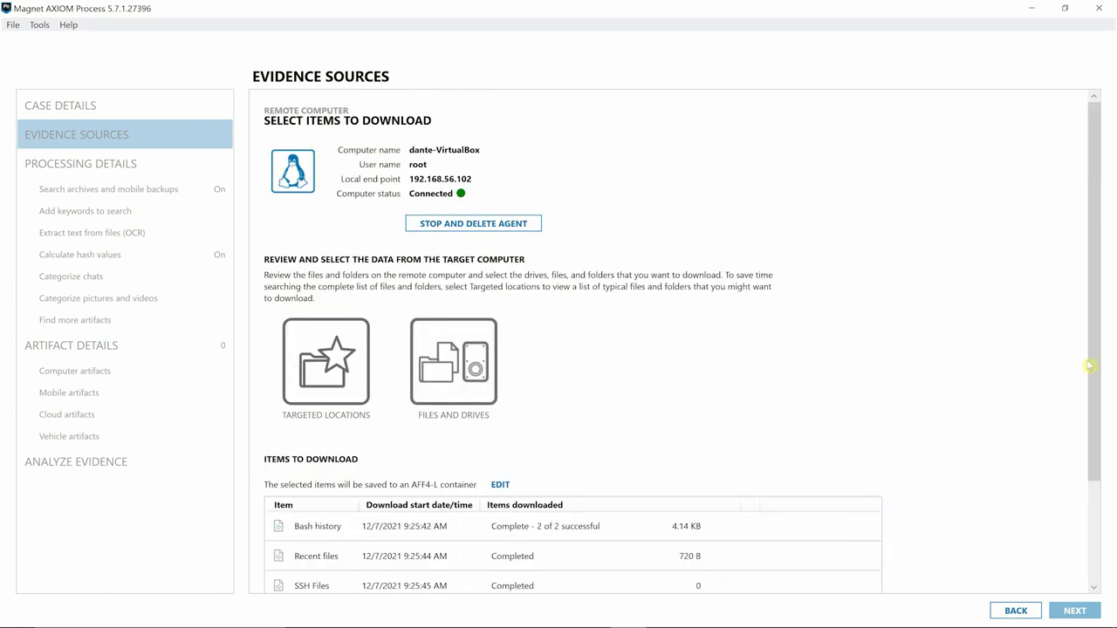
Finish the remote acquisition, delete the agent from the remote computer and add the downloaded items to the evidence sources
{"action": "scroll", "coordinate": [1090, 304], "scroll_direction": "down", "scroll_amount": 2}
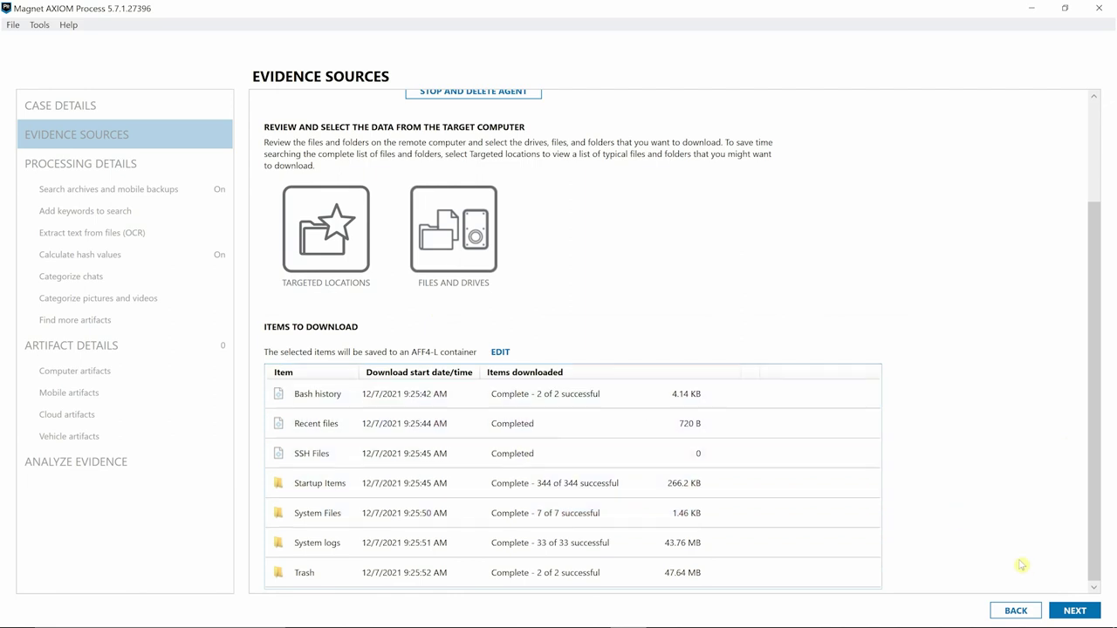
{"action": "left_click", "coordinate": [1074, 611]}
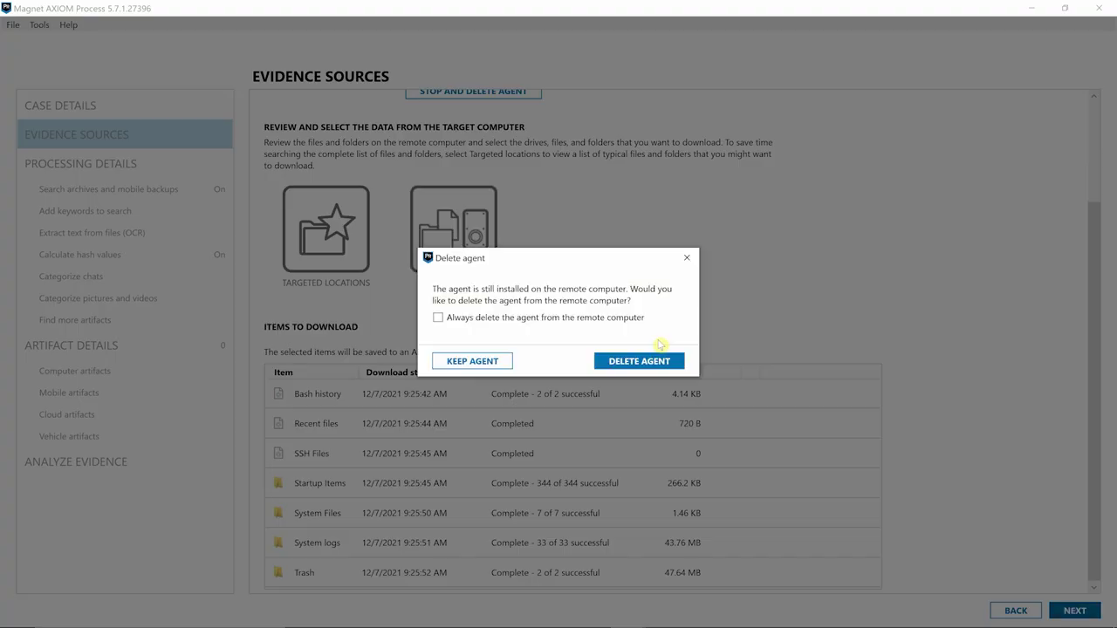
{"action": "left_click", "coordinate": [635, 361]}
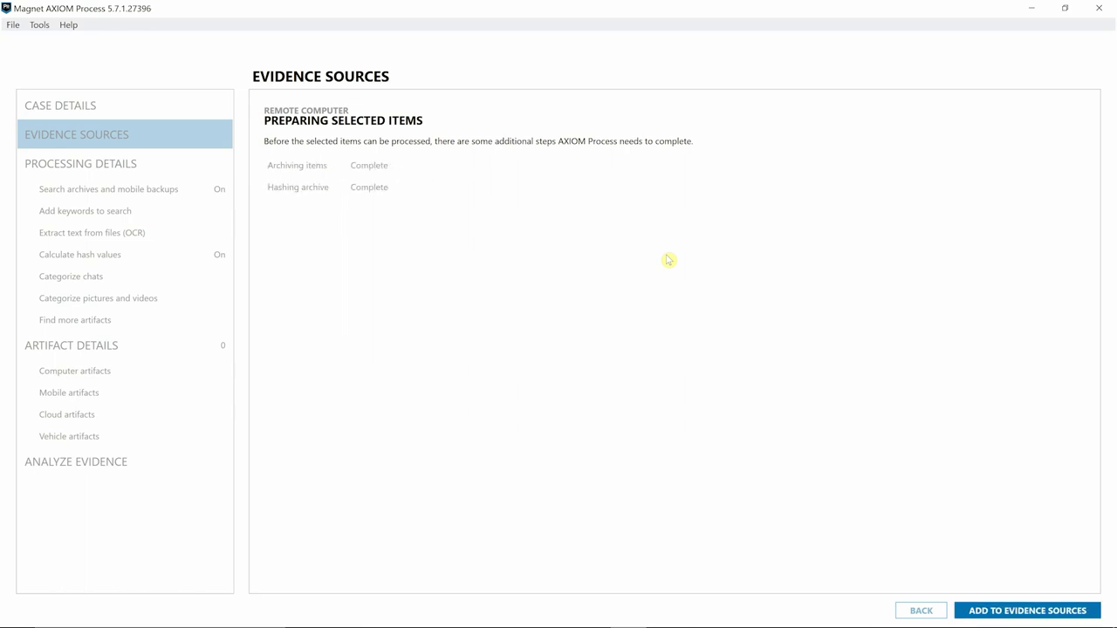
{"action": "left_click", "coordinate": [1027, 612]}
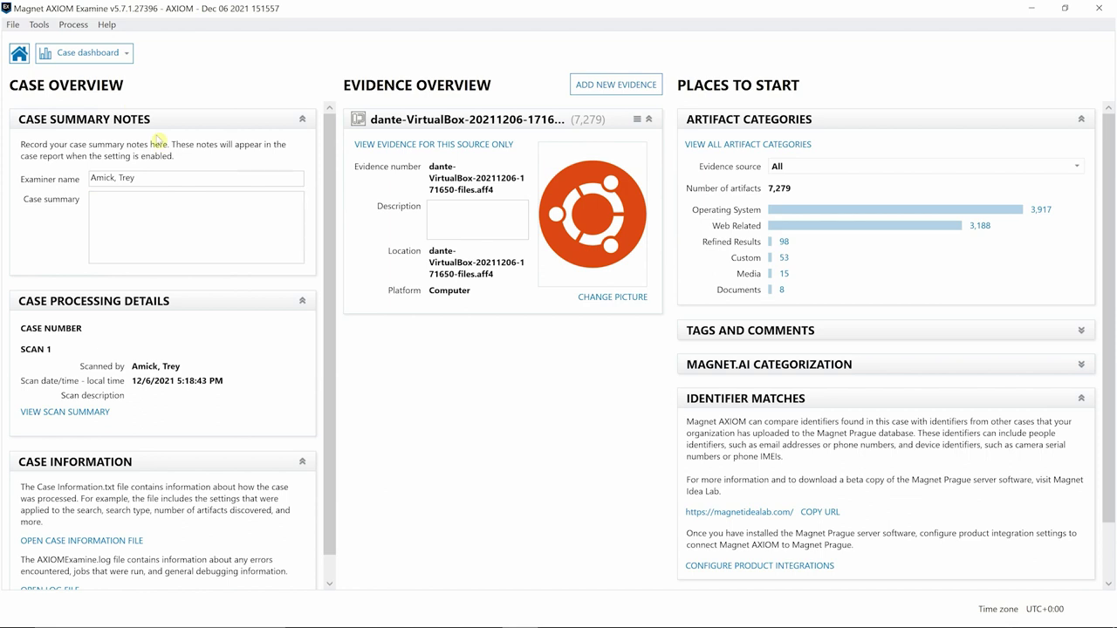
Show the case's artifacts and read through the commands in the Bash / ZSH session history
{"action": "left_click", "coordinate": [105, 54]}
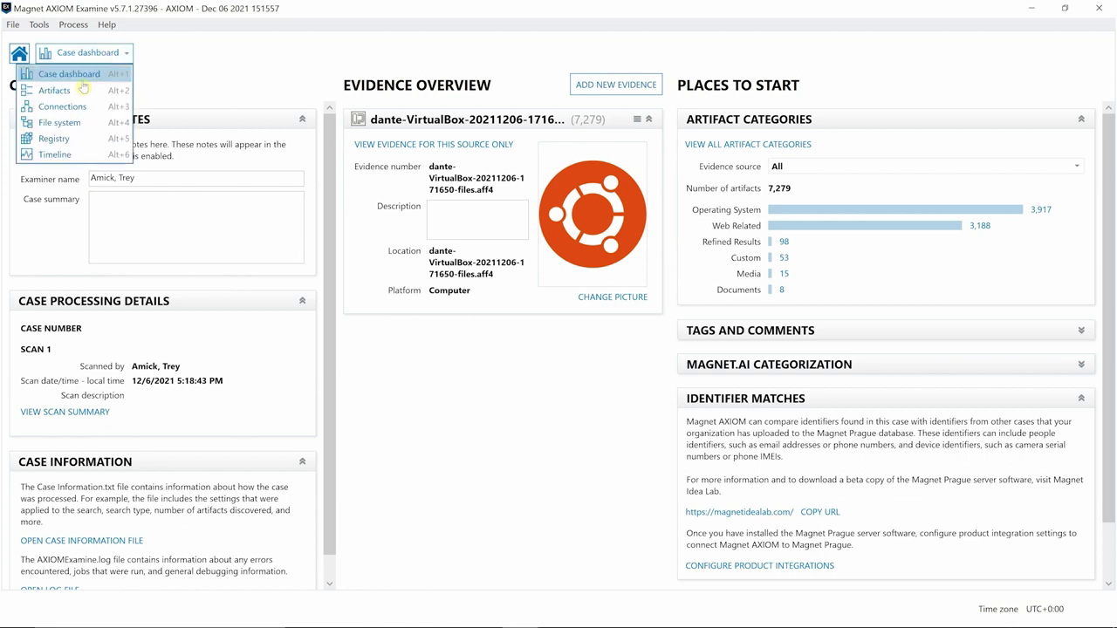
{"action": "left_click", "coordinate": [66, 92]}
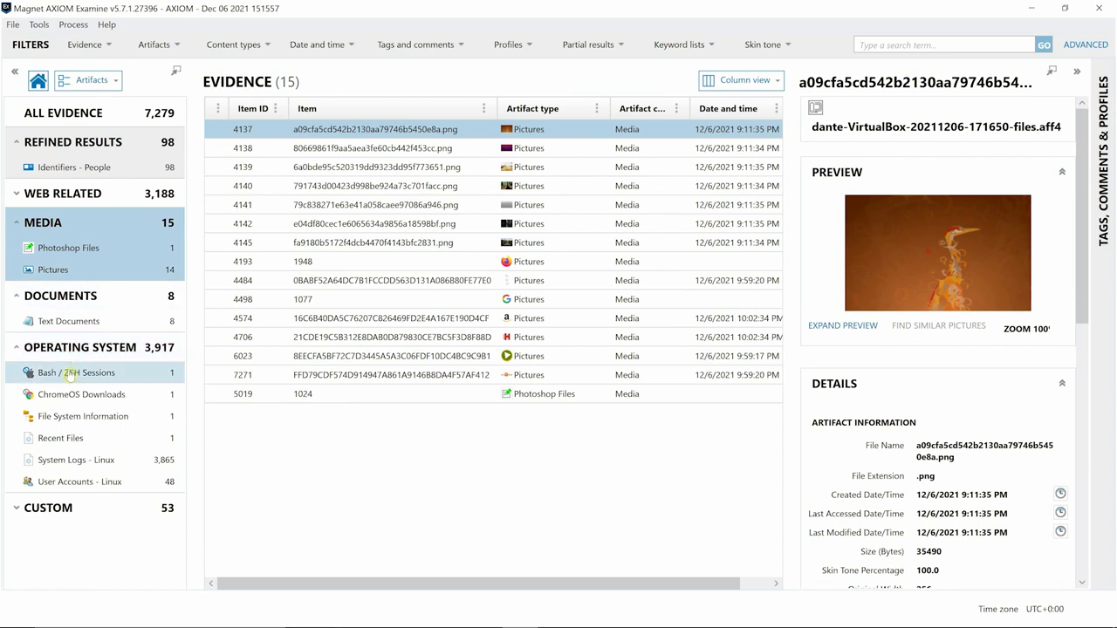
{"action": "left_click", "coordinate": [70, 373]}
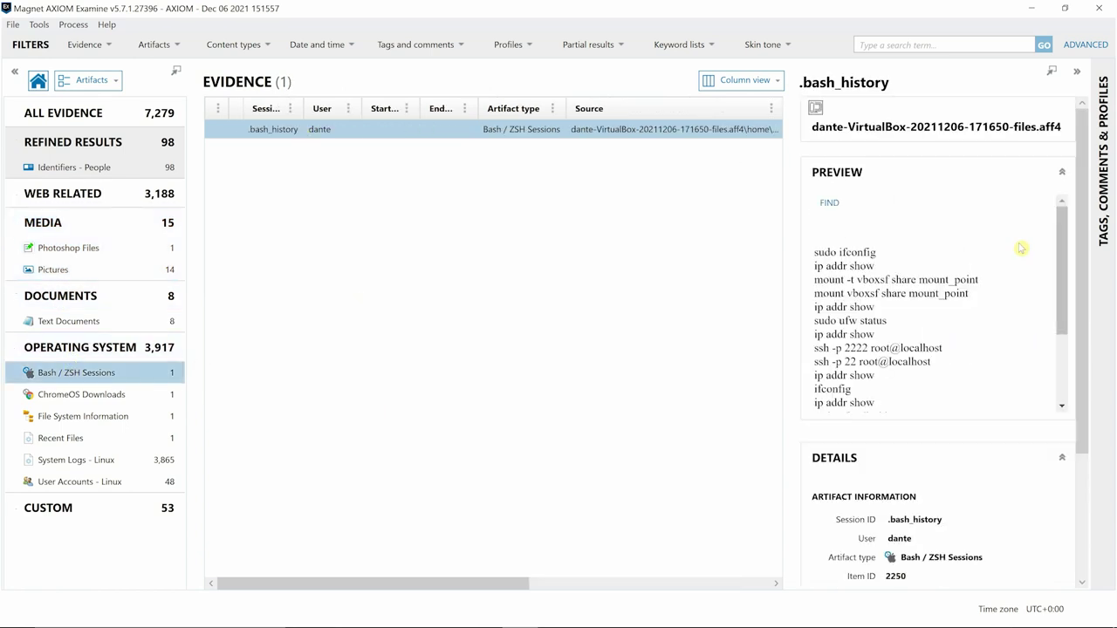
{"action": "left_click_drag", "start_coordinate": [1064, 226], "coordinate": [1064, 314]}
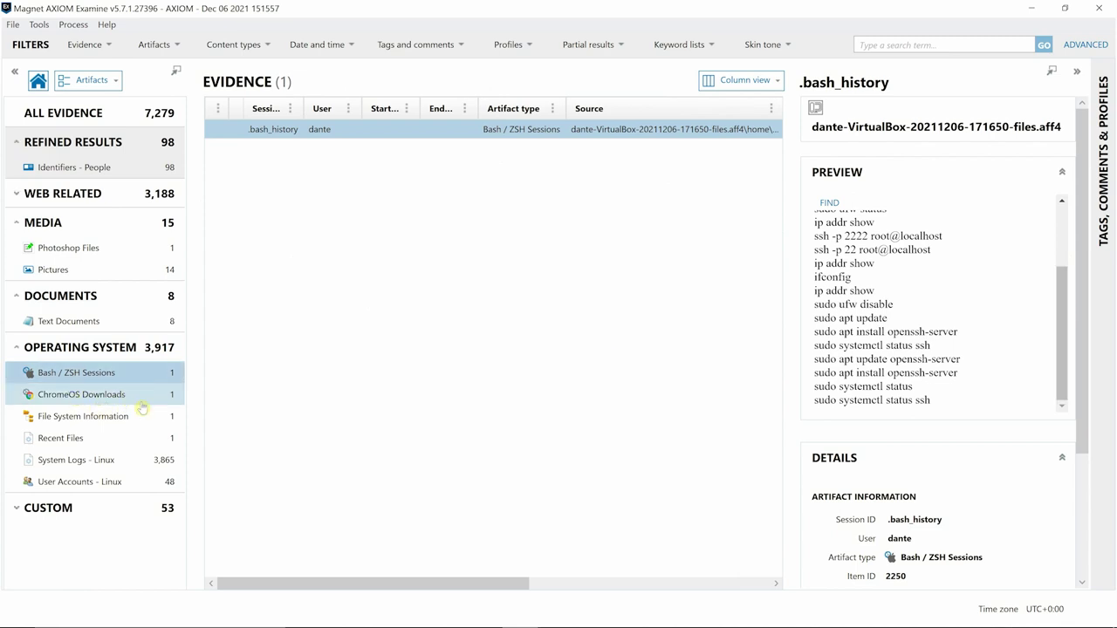
Examine the Recent Files artifact and the Linux system log entries
{"action": "left_click", "coordinate": [56, 444]}
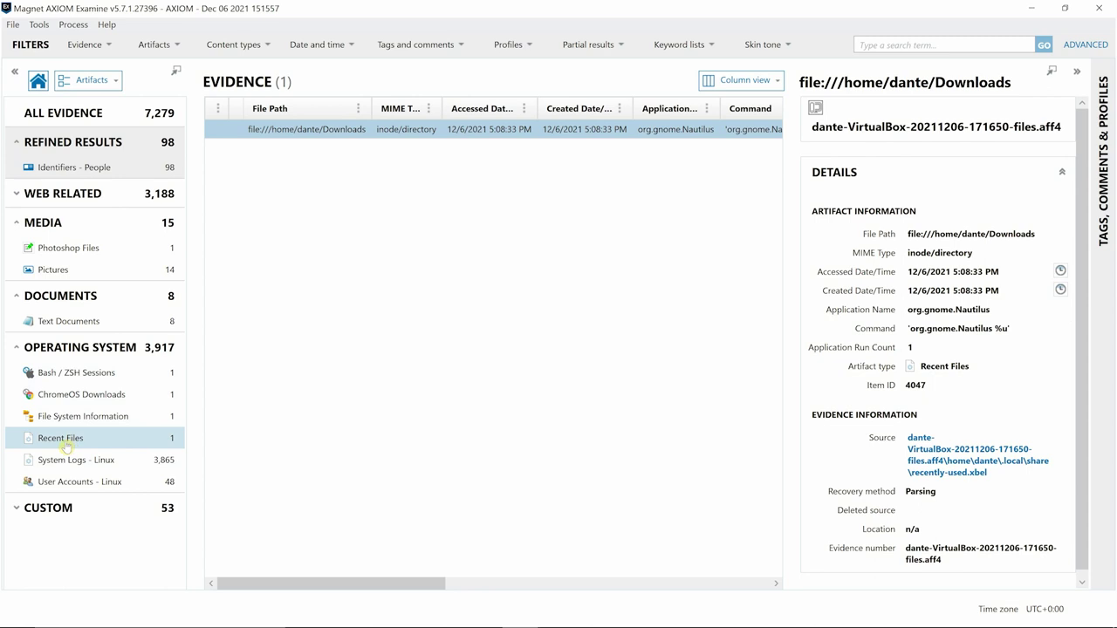
{"action": "left_click", "coordinate": [61, 466]}
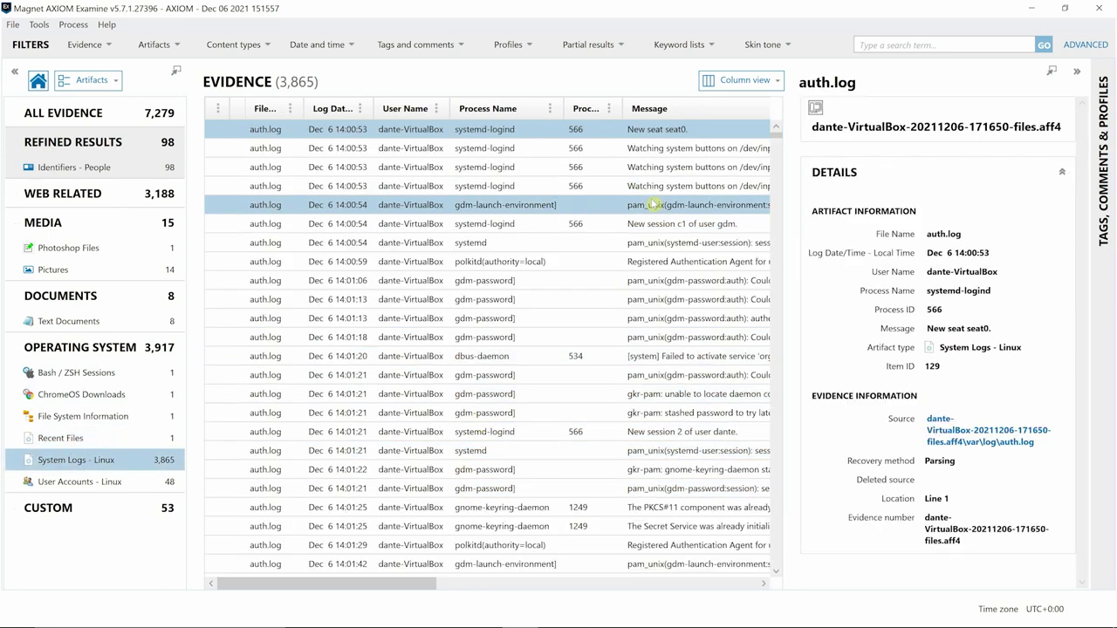
{"action": "left_click_drag", "start_coordinate": [777, 139], "coordinate": [776, 158]}
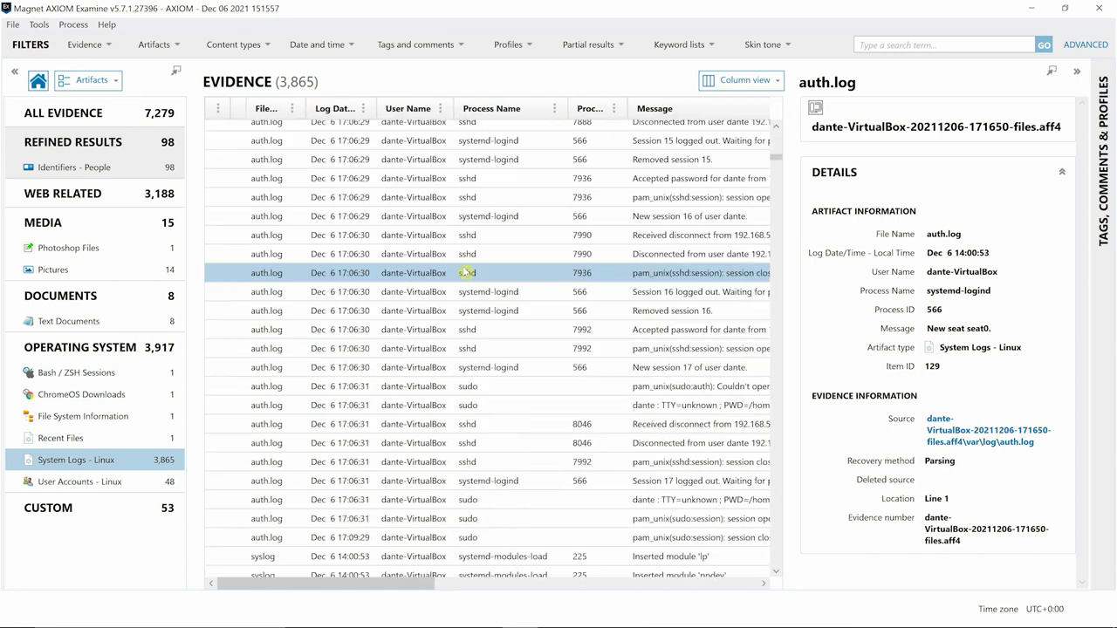